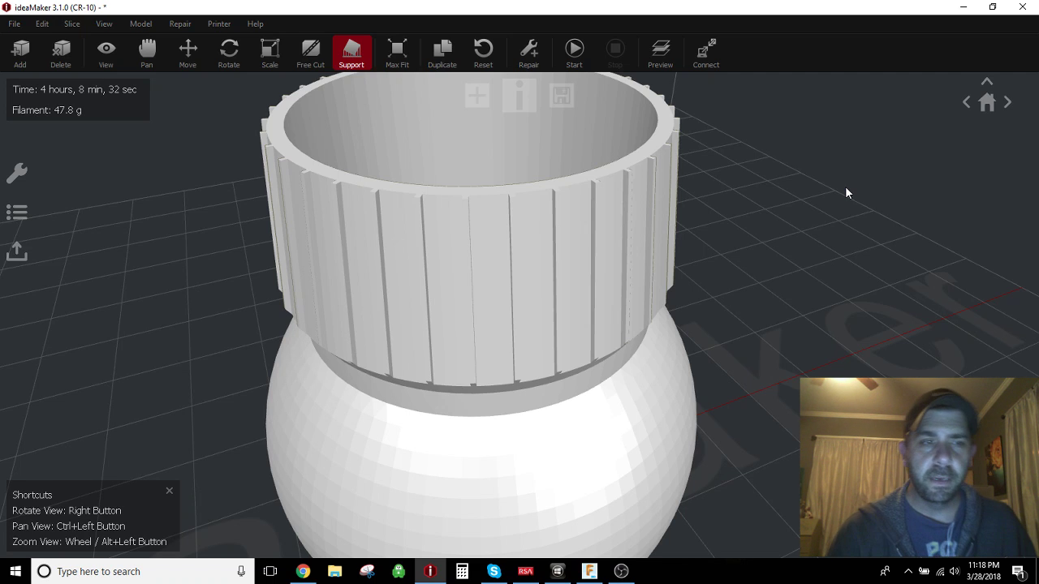
# Zoom out until the whole holo lens model is visible on the build plate
pyautogui.scroll(-3, 696, 260)
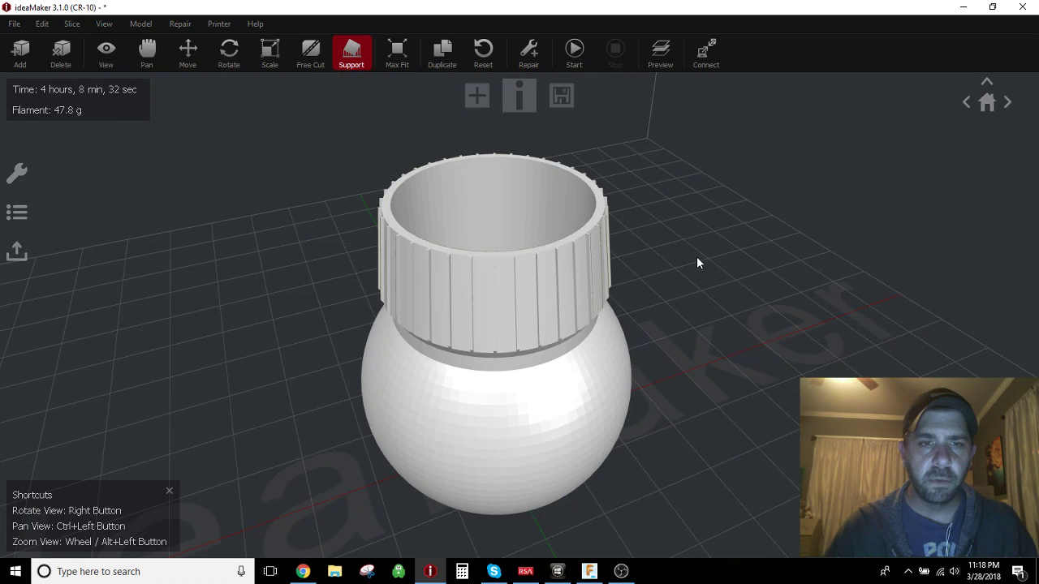
pyautogui.scroll(-2, 697, 263)
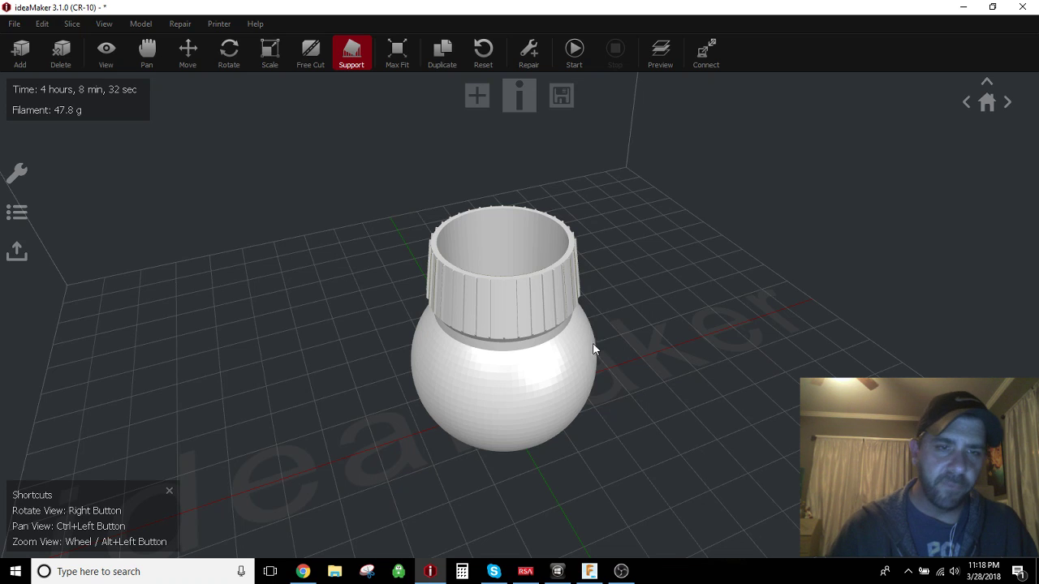
pyautogui.scroll(-2, 601, 397)
pyautogui.scroll(-1, 550, 390)
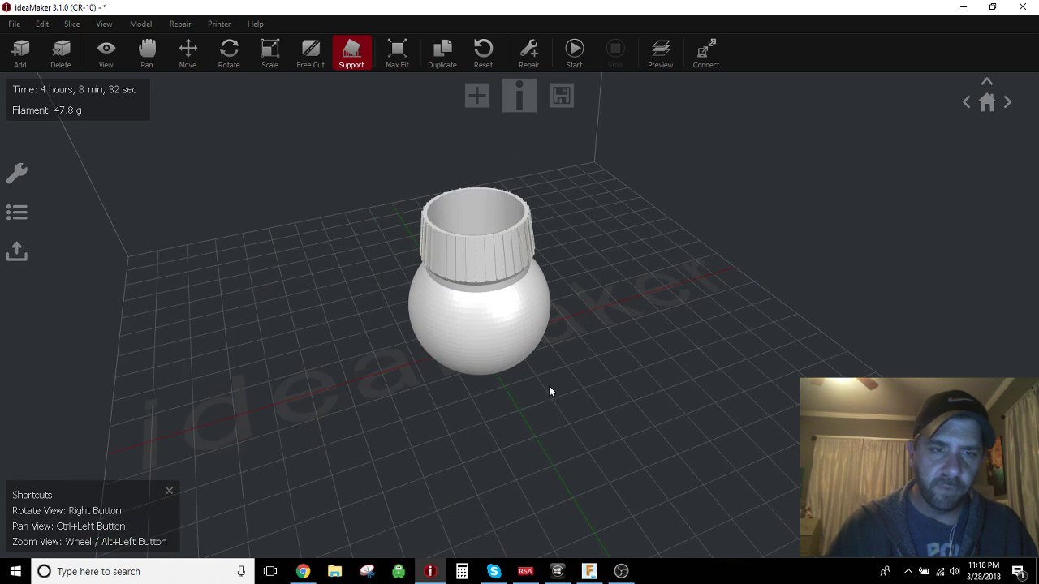
pyautogui.scroll(-2, 526, 372)
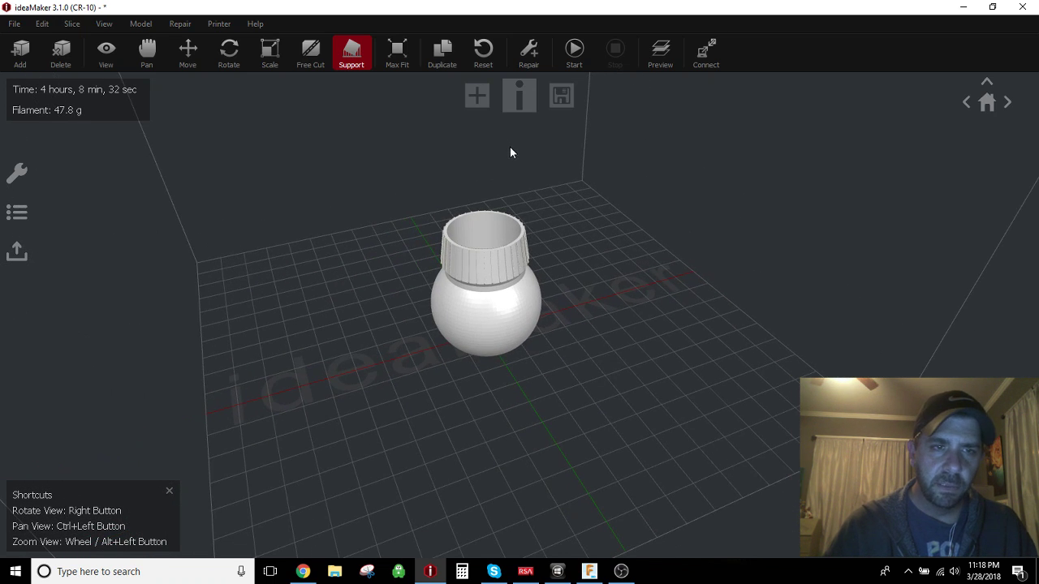
# Slice the holo lens with CE-PLA-BASIC into HoloMain.gcode and open its 3D preview
pyautogui.click(581, 55)
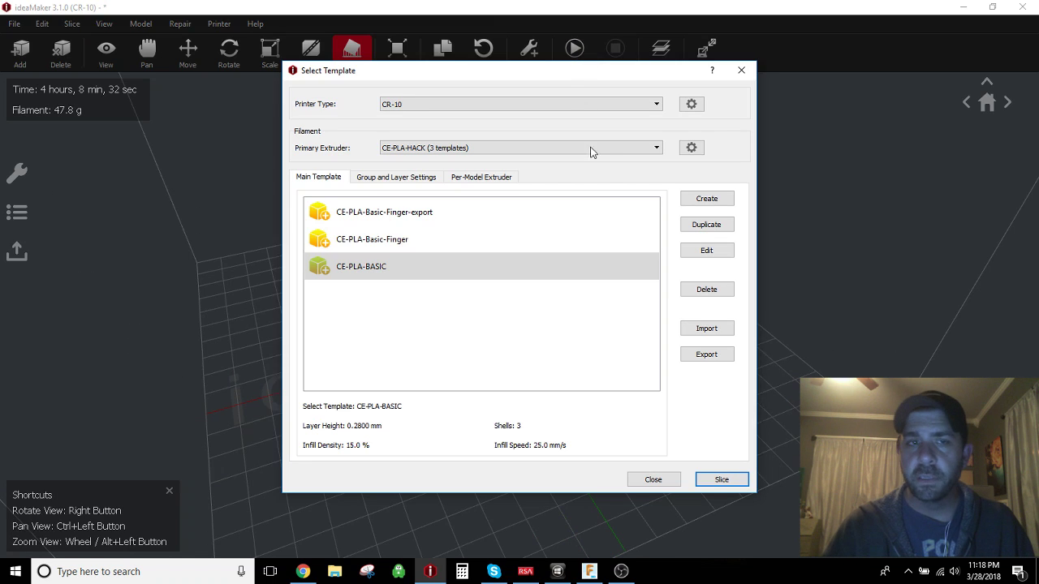
pyautogui.click(735, 477)
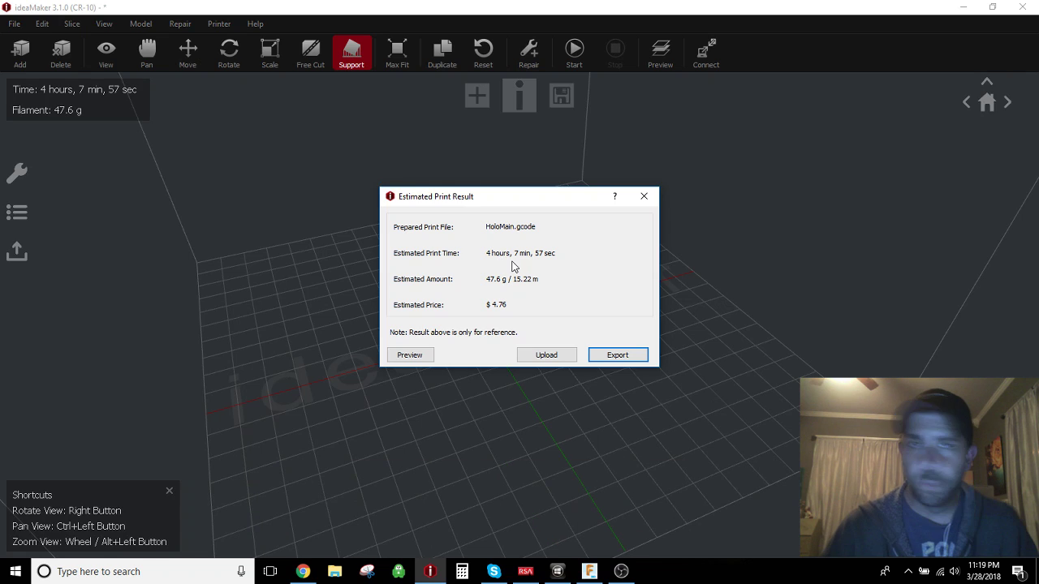
pyautogui.click(410, 355)
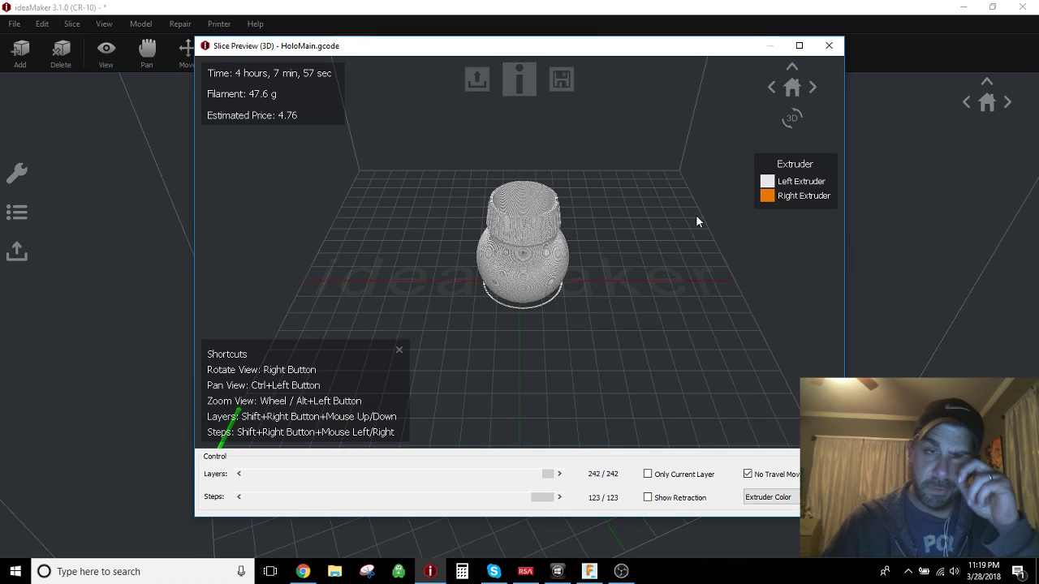
# Maximize the slice preview, zoom in to inspect the 242 sliced layers, then close it
pyautogui.doubleClick(614, 49)
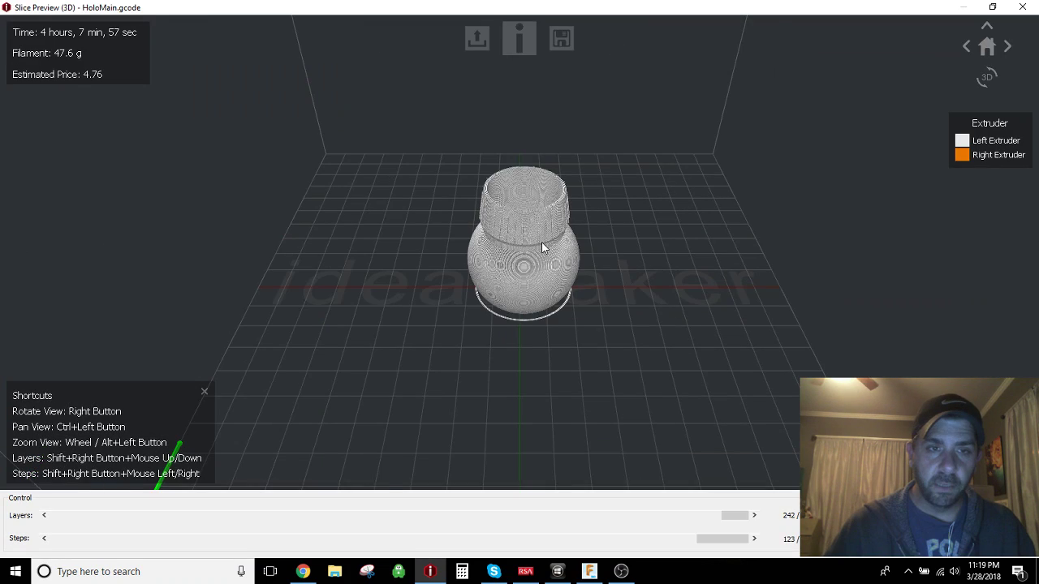
pyautogui.scroll(3, 540, 237)
pyautogui.scroll(2, 542, 232)
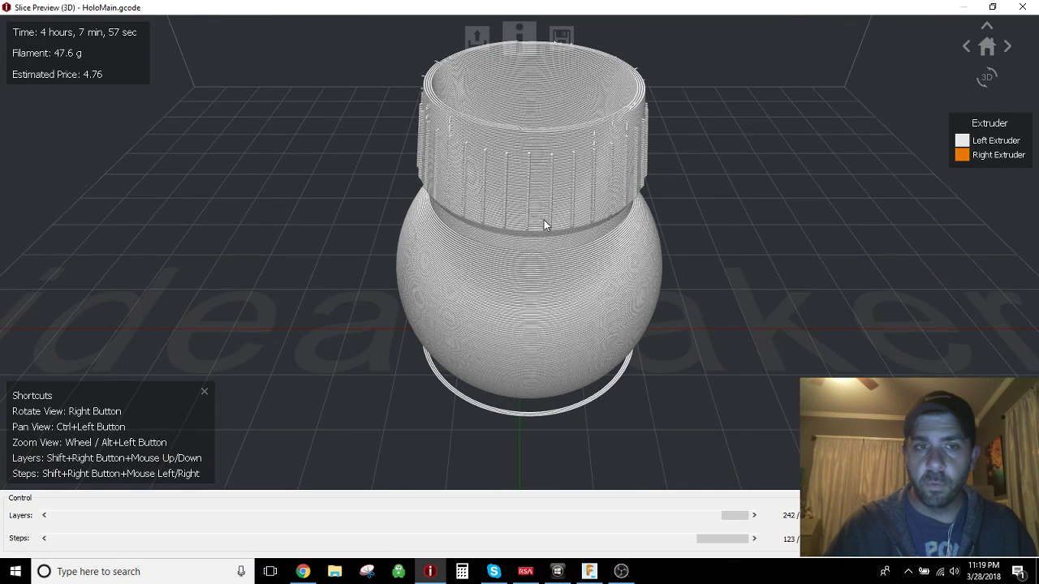
pyautogui.scroll(4, 544, 220)
pyautogui.scroll(3, 552, 293)
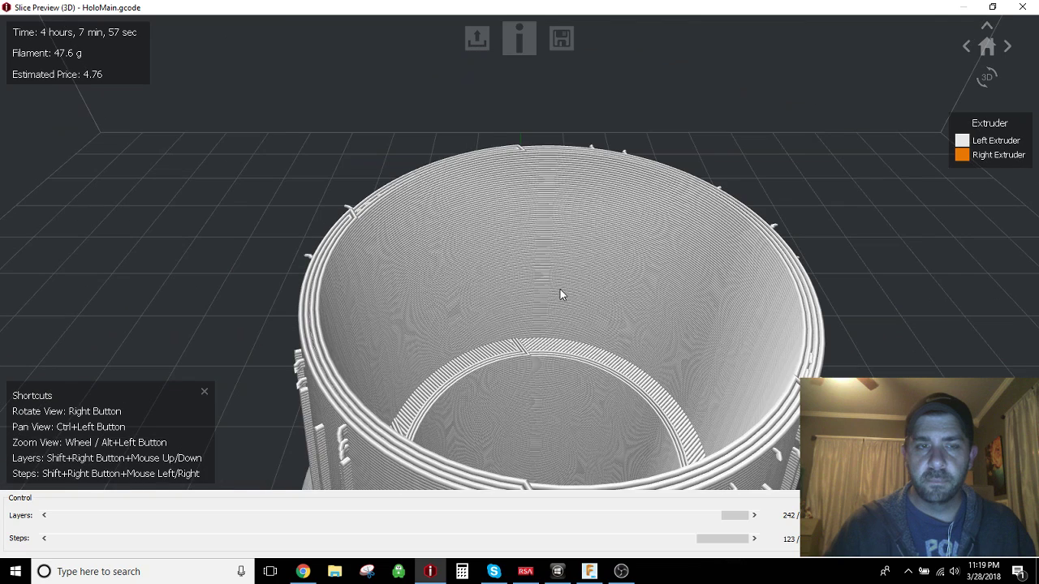
pyautogui.scroll(-3, 549, 244)
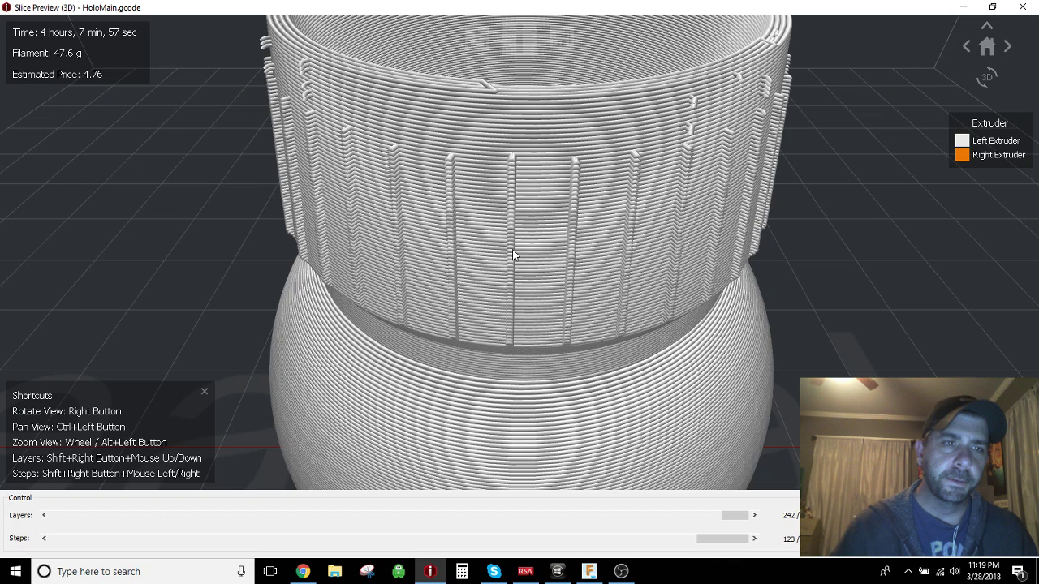
pyautogui.scroll(-2, 512, 254)
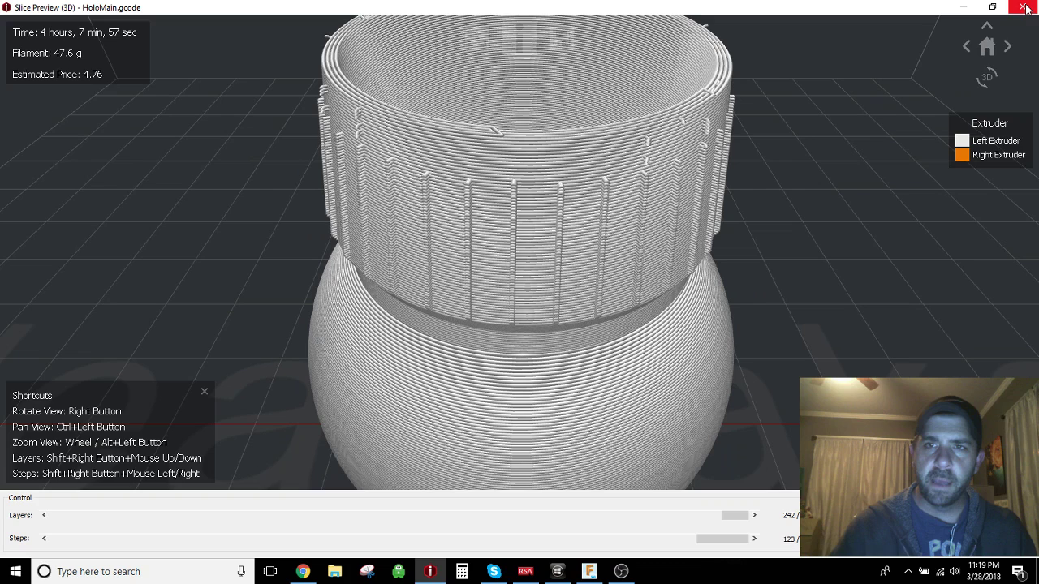
pyautogui.click(1023, 7)
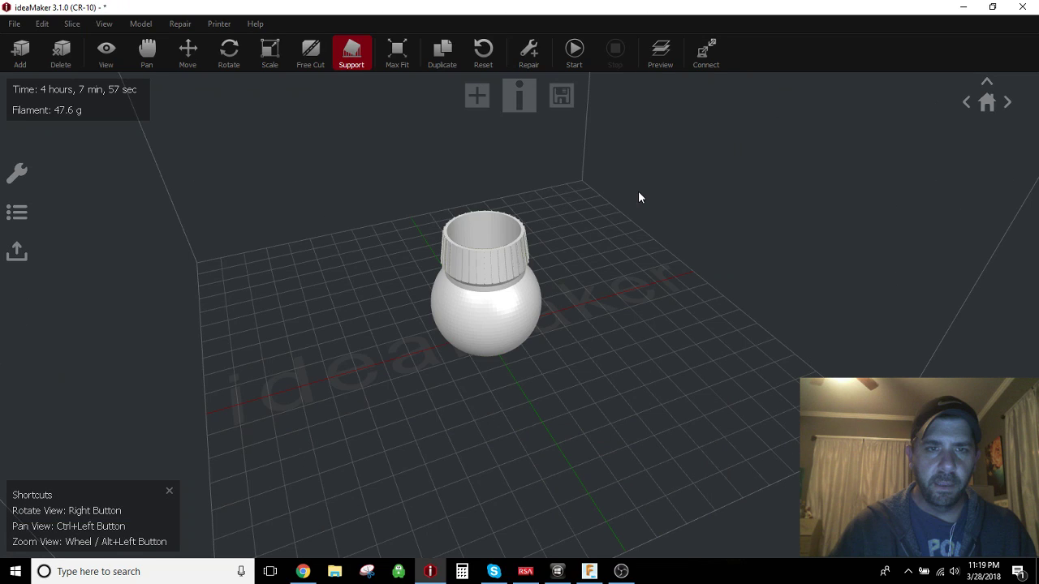
# Open the Advanced Settings of the CE-PLA-BASIC template from the template choices
pyautogui.hotkey('ctrl', 't')
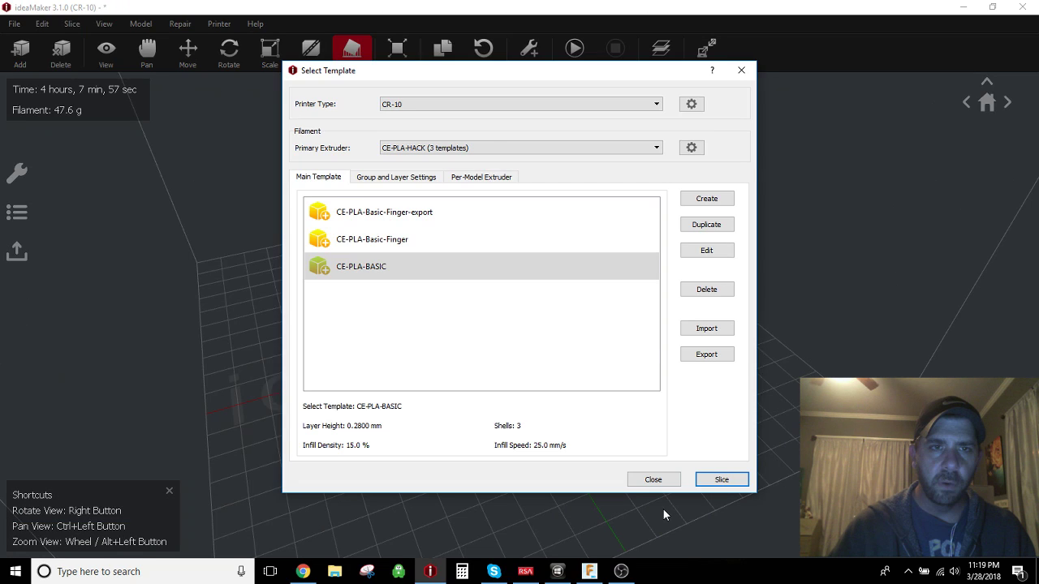
pyautogui.click(700, 250)
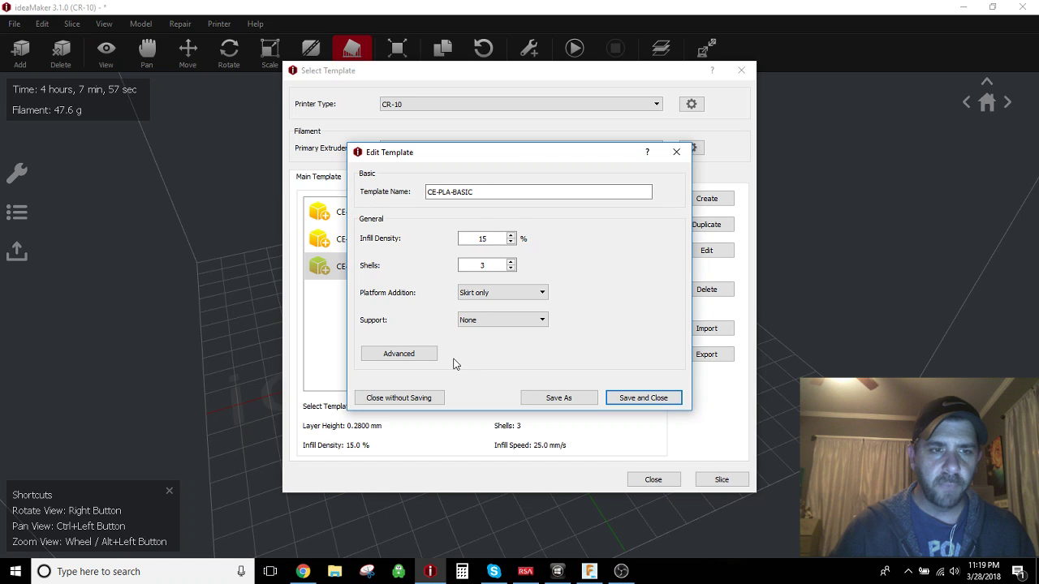
pyautogui.click(413, 355)
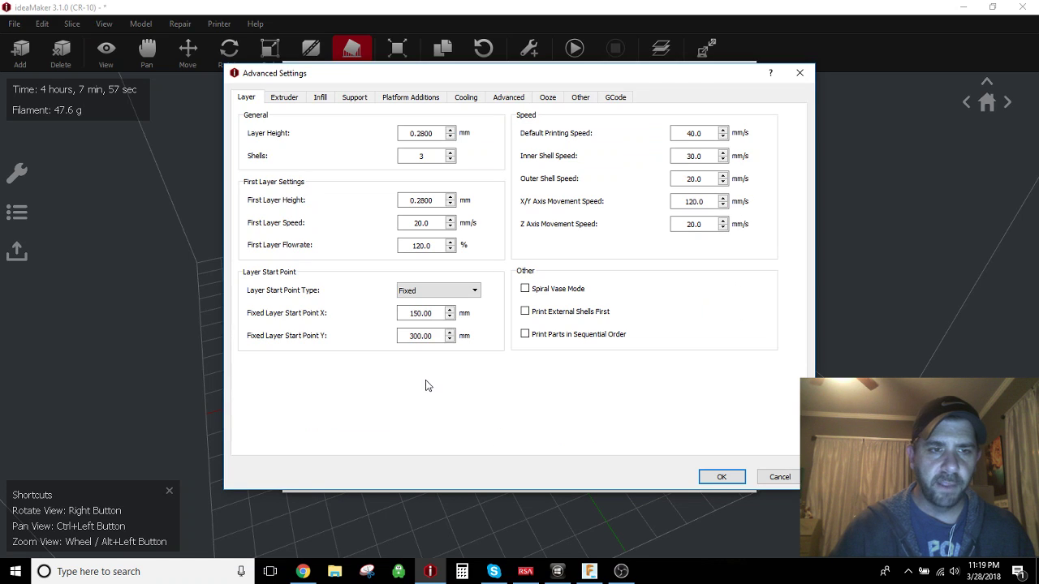
# On the Other tab, lower Thin Wall Width from 0.500 mm to 0.300 mm
pyautogui.click(581, 98)
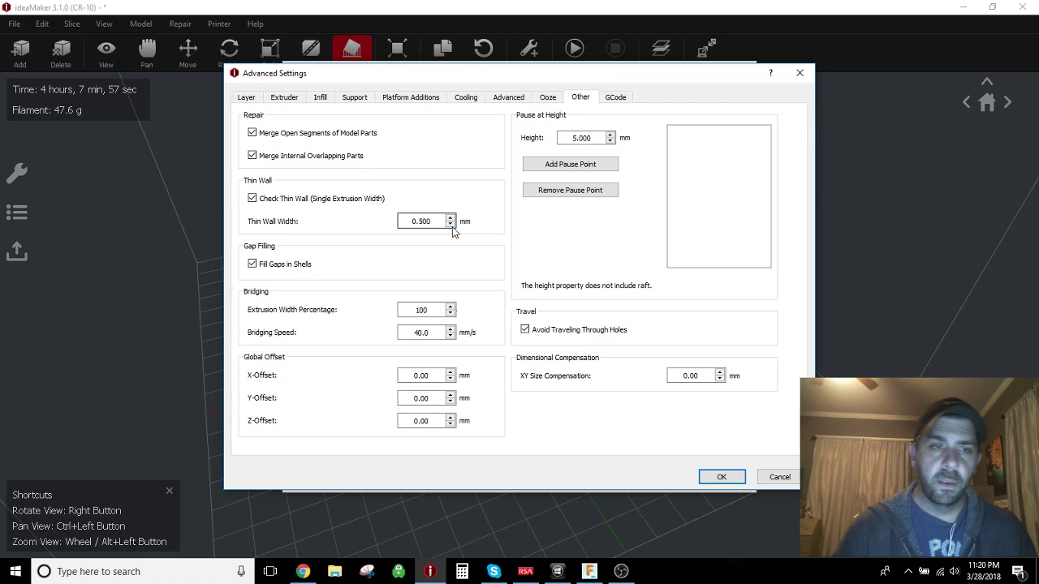
pyautogui.click(451, 225)
pyautogui.click(451, 217)
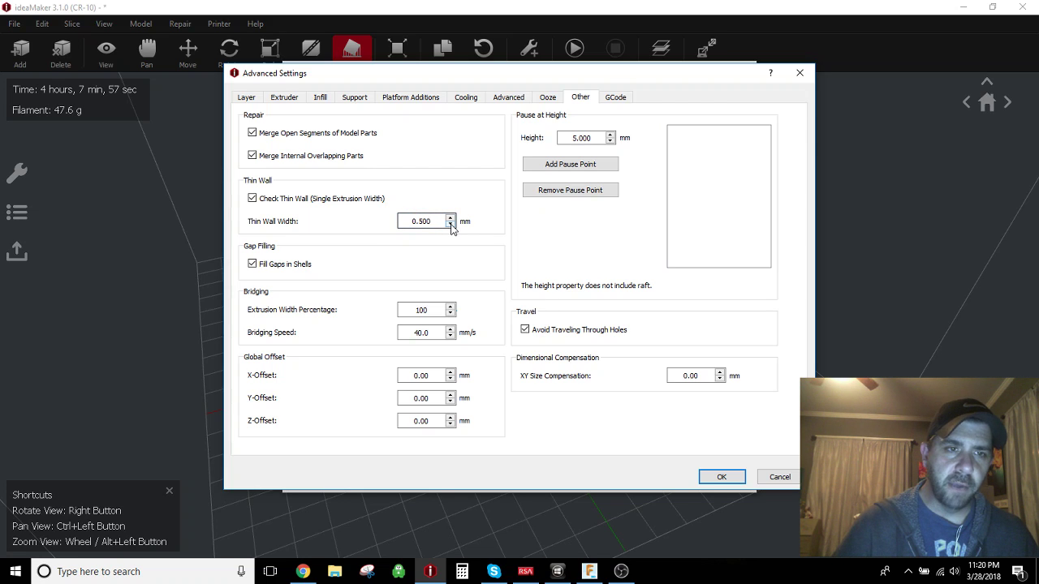
pyautogui.click(451, 225)
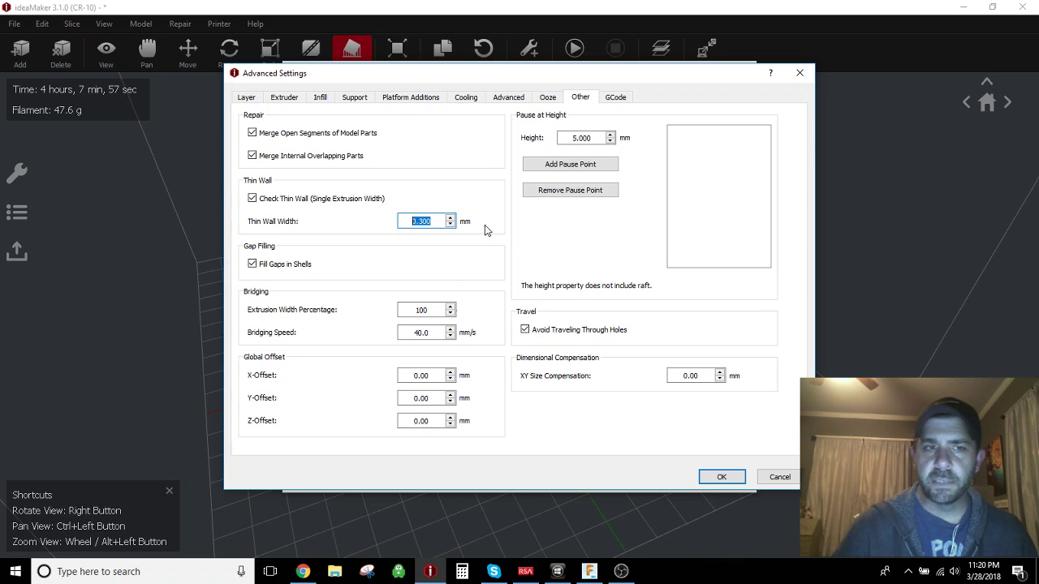
pyautogui.click(434, 222)
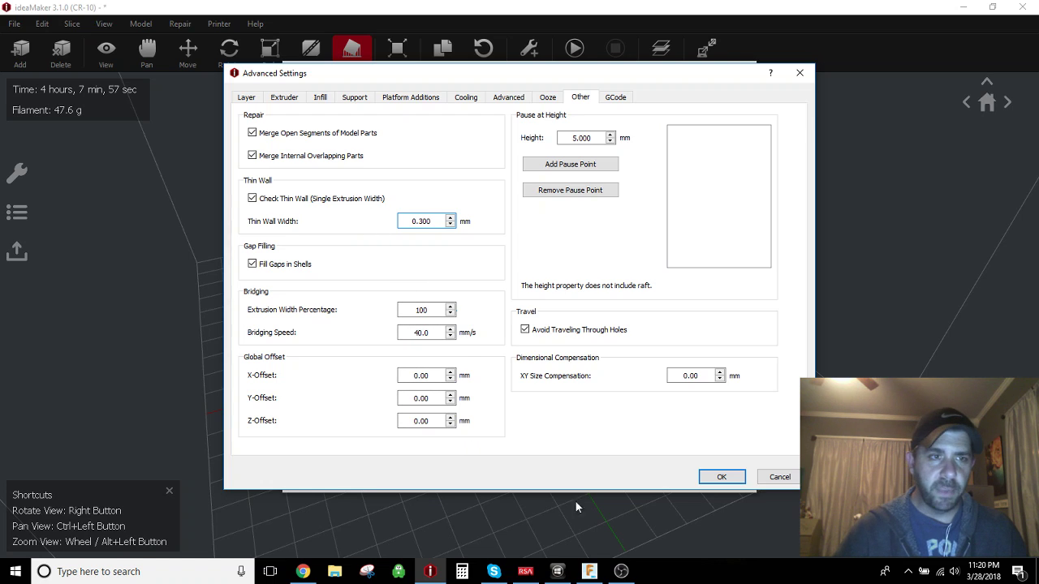
# Save the edited CE-PLA-BASIC template, reslice into HoloMain.gcode, and open the new preview
pyautogui.click(722, 477)
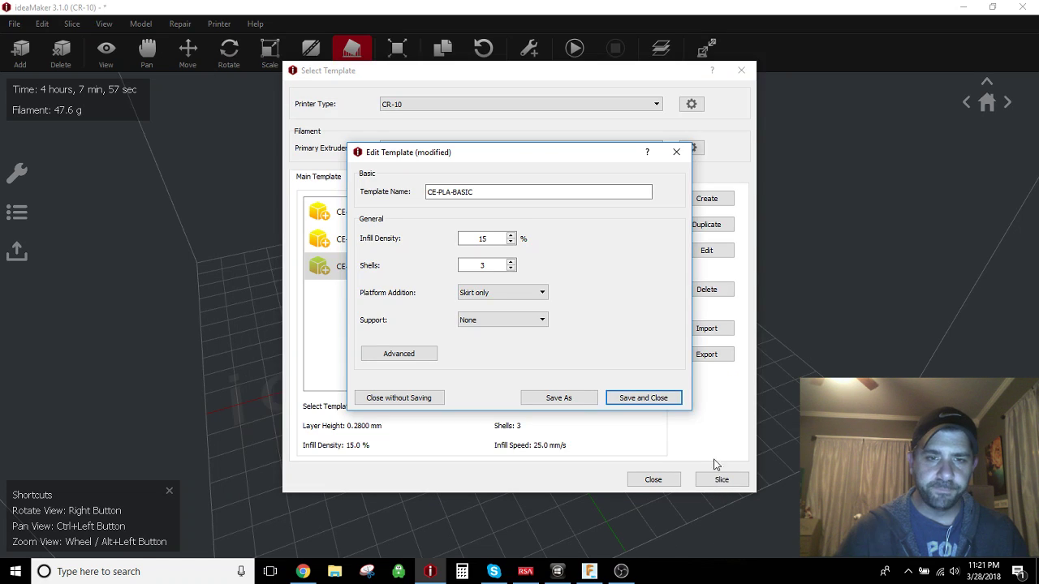
pyautogui.click(659, 401)
pyautogui.click(722, 479)
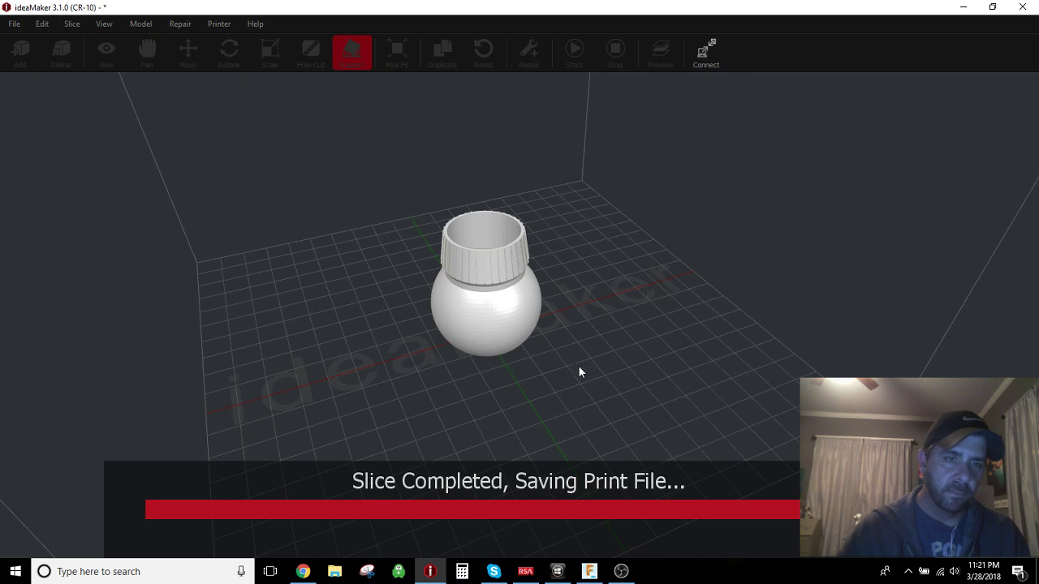
pyautogui.click(407, 354)
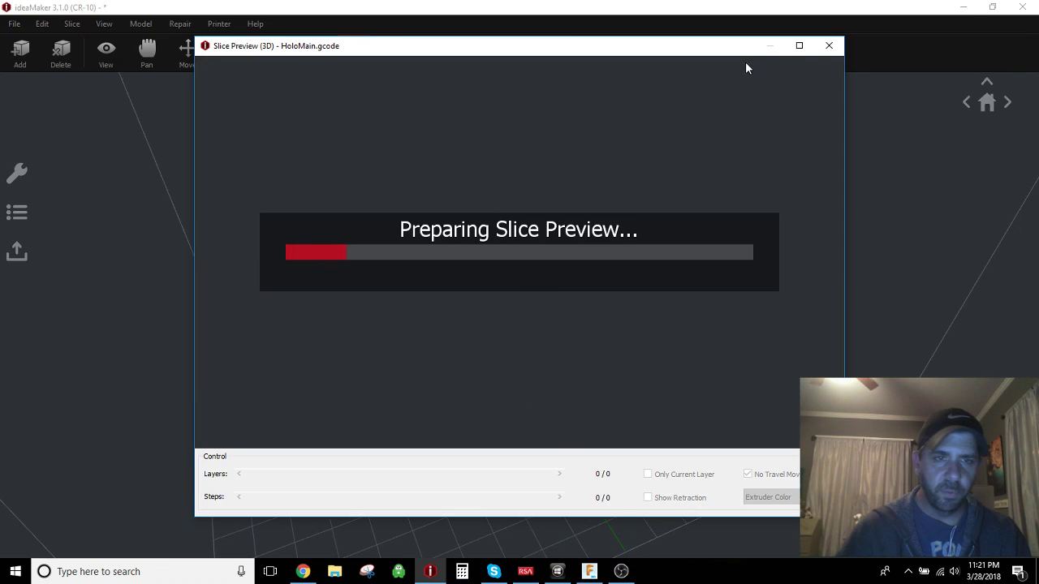
# Maximize the new preview, zoom and orbit to check the ribs, then close it
pyautogui.click(798, 46)
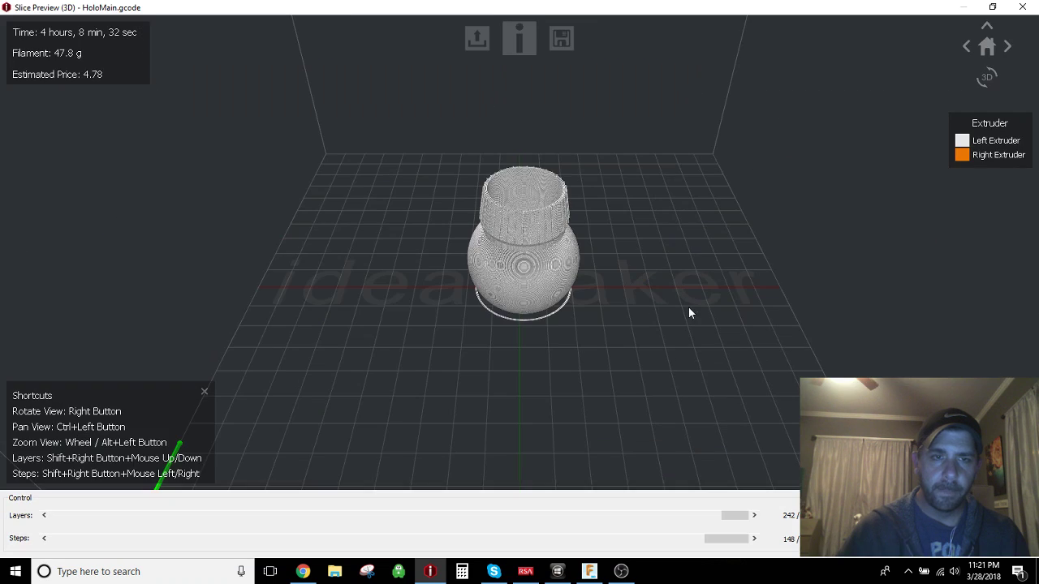
pyautogui.scroll(3, 487, 175)
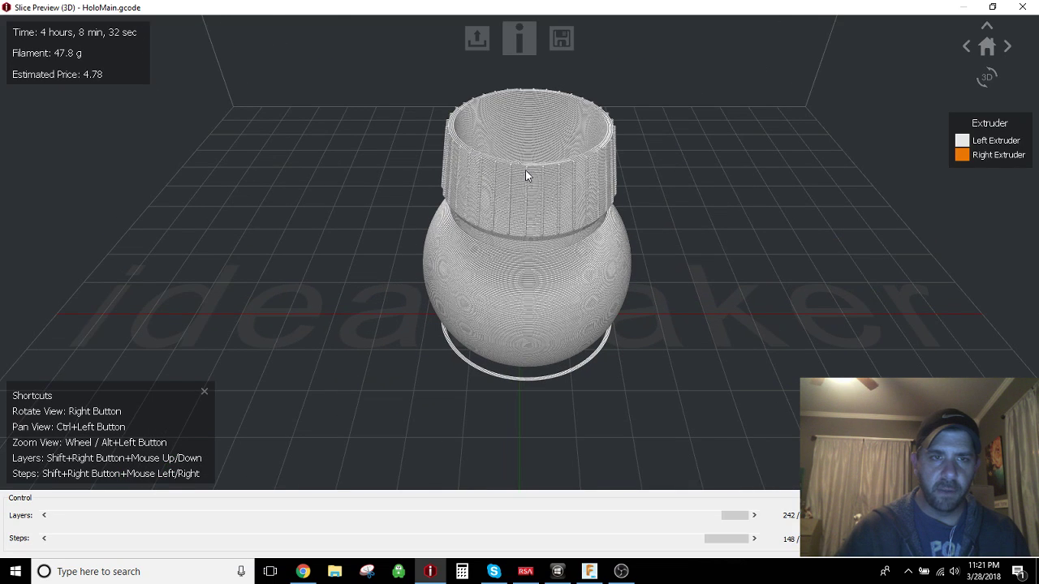
pyautogui.keyDown('ctrl'); pyautogui.moveTo(525, 175); pyautogui.dragTo(530, 216); pyautogui.keyUp('ctrl')
pyautogui.scroll(6, 532, 244)
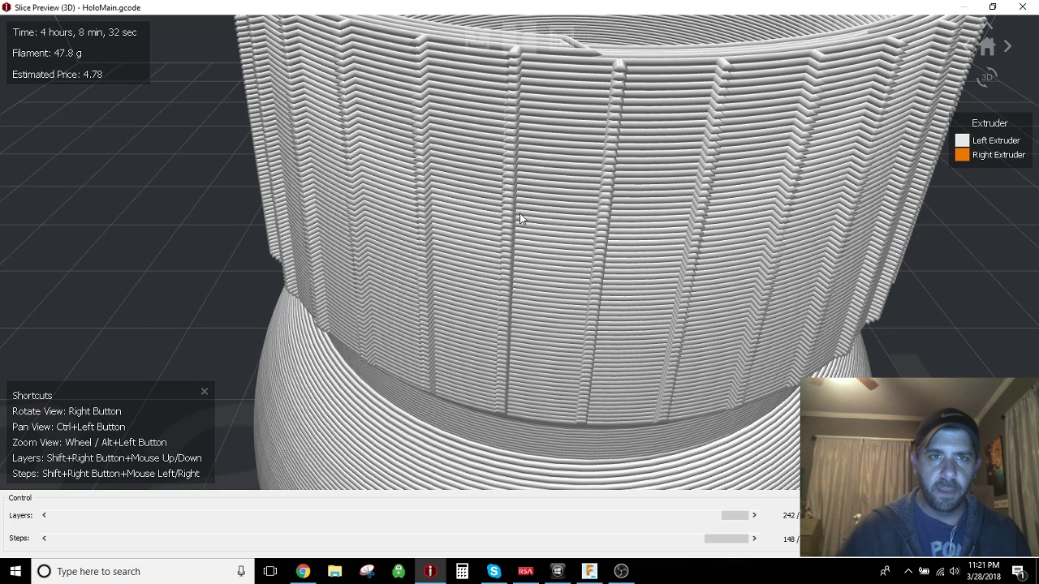
pyautogui.scroll(-5, 520, 212)
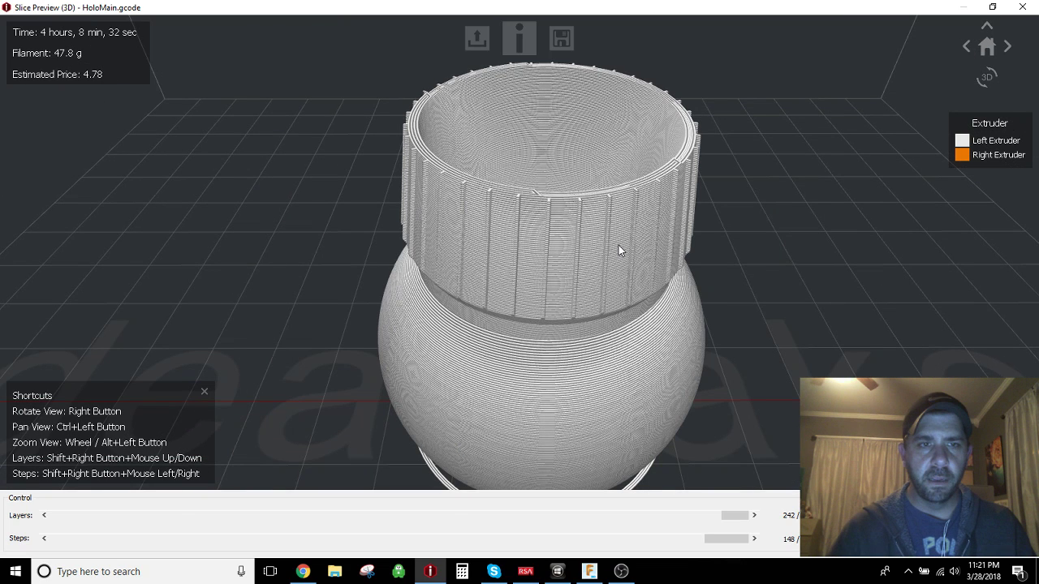
pyautogui.moveTo(618, 245); pyautogui.dragTo(457, 301, button='right')
pyautogui.moveTo(559, 302)
pyautogui.mouseDown(button='right')
pyautogui.moveTo(421, 308)
pyautogui.moveTo(456, 315)
pyautogui.moveTo(545, 298)
pyautogui.mouseUp(button='right')
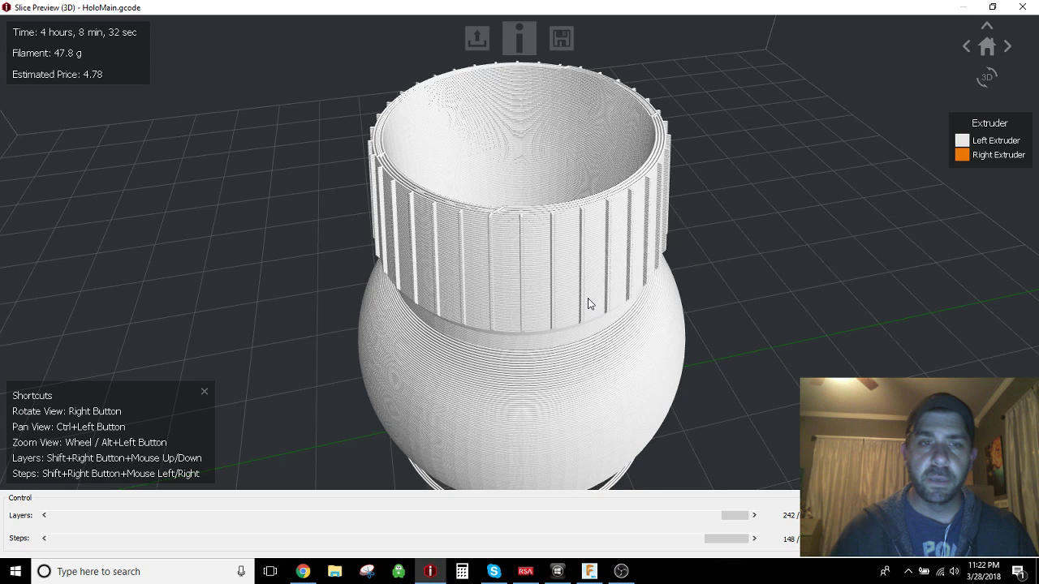
pyautogui.press('Escape')
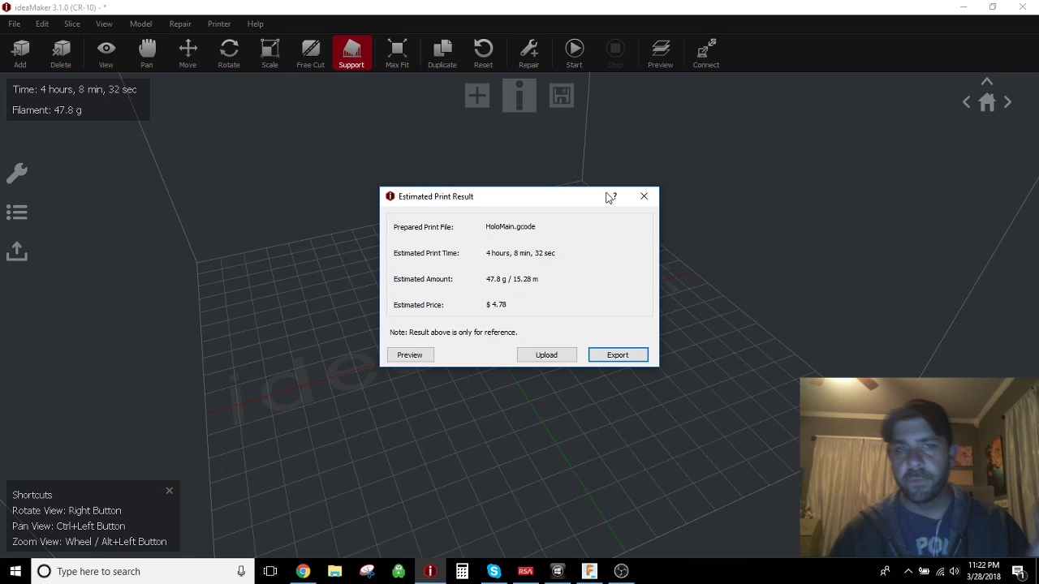
# Close the Estimated Print Result showing 4 hours 8 min 32 sec, 47.8 g
pyautogui.click(643, 196)
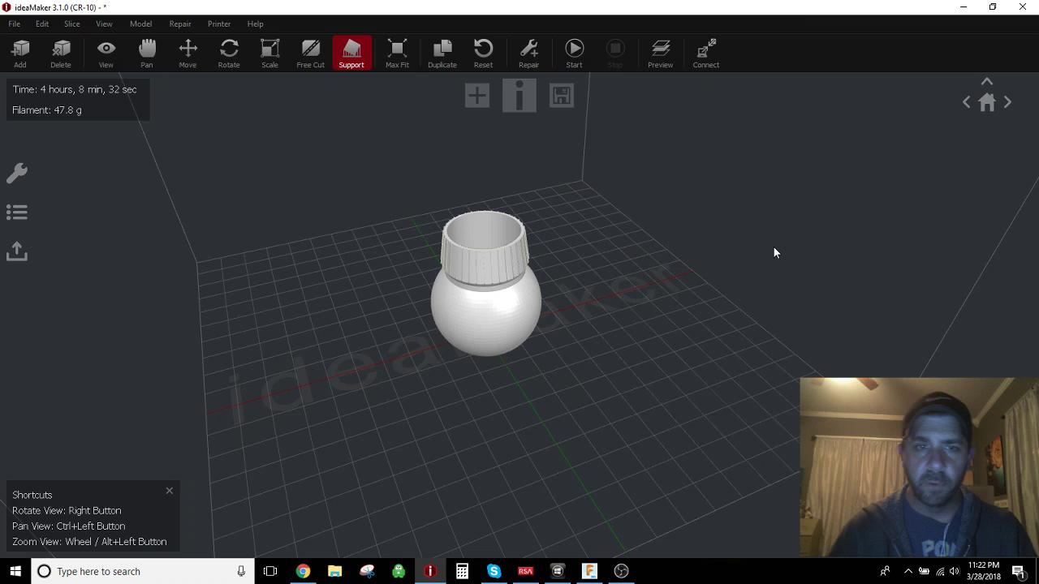